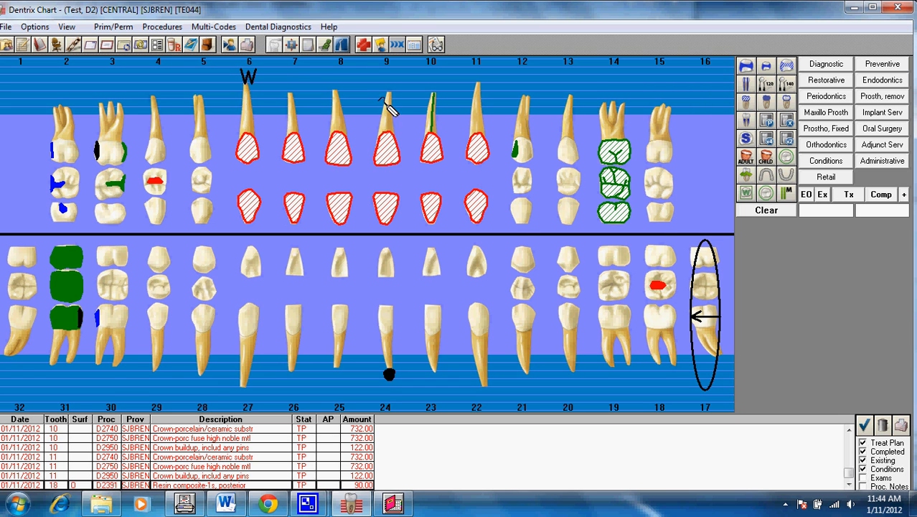
Open the charted patient's record in the Treatment Planner and expand the Treatment Plan case to list its procedures
{"action": "left_click", "coordinate": [326, 49]}
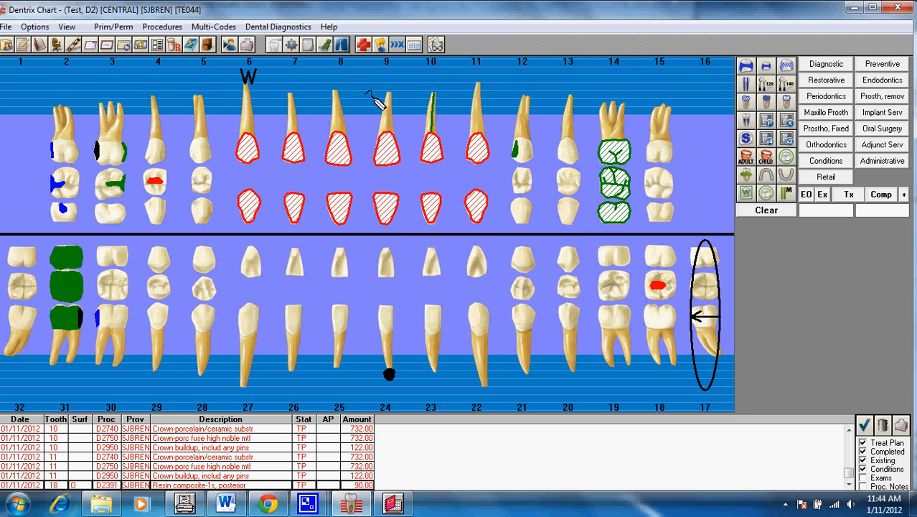
{"action": "left_click", "coordinate": [330, 44]}
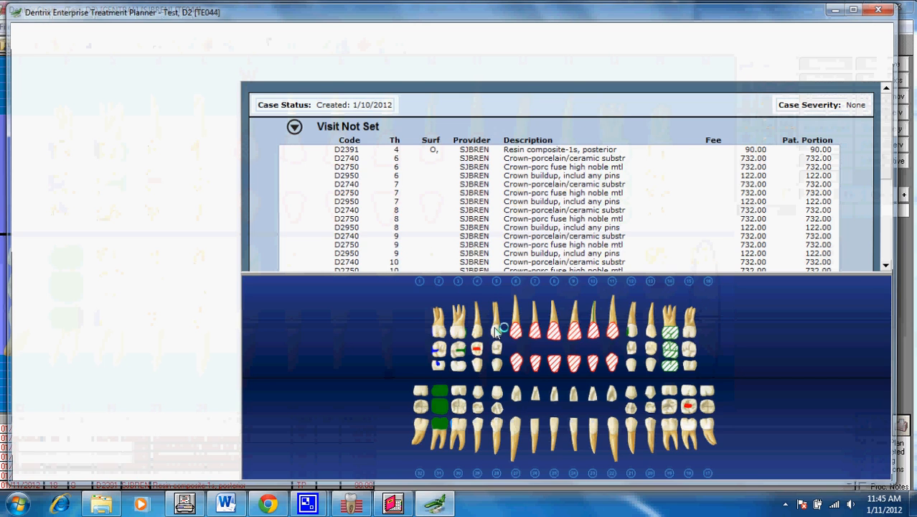
{"action": "left_click", "coordinate": [12, 128]}
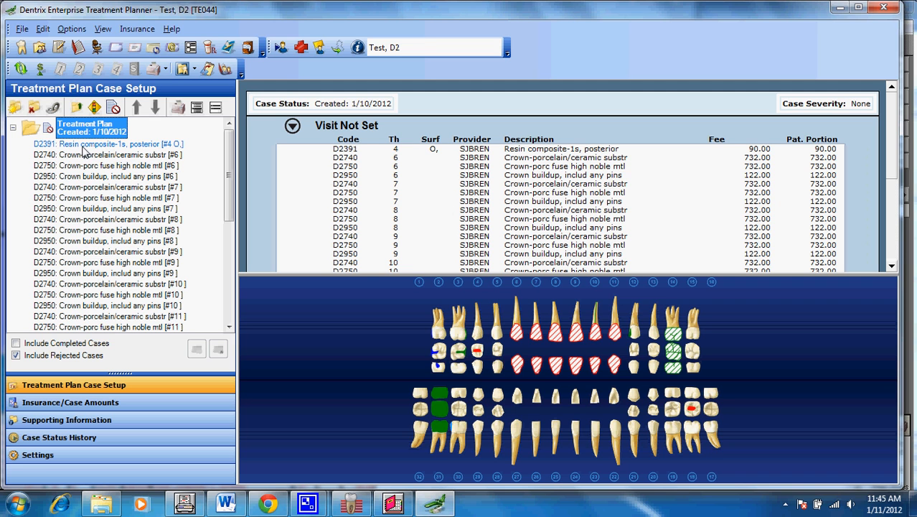
{"action": "mouse_move", "coordinate": [228, 172]}
{"action": "left_mouse_down"}
{"action": "mouse_move", "coordinate": [226, 219]}
{"action": "mouse_move", "coordinate": [225, 157]}
{"action": "left_mouse_up"}
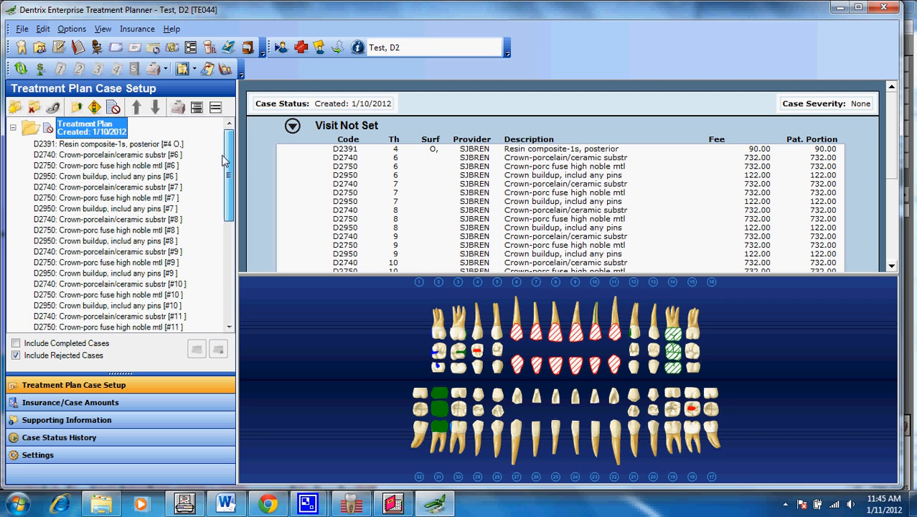
Move the D2391 resin composite procedures on teeth #4 and #18 to a new Visit 1
{"action": "left_click", "coordinate": [84, 146]}
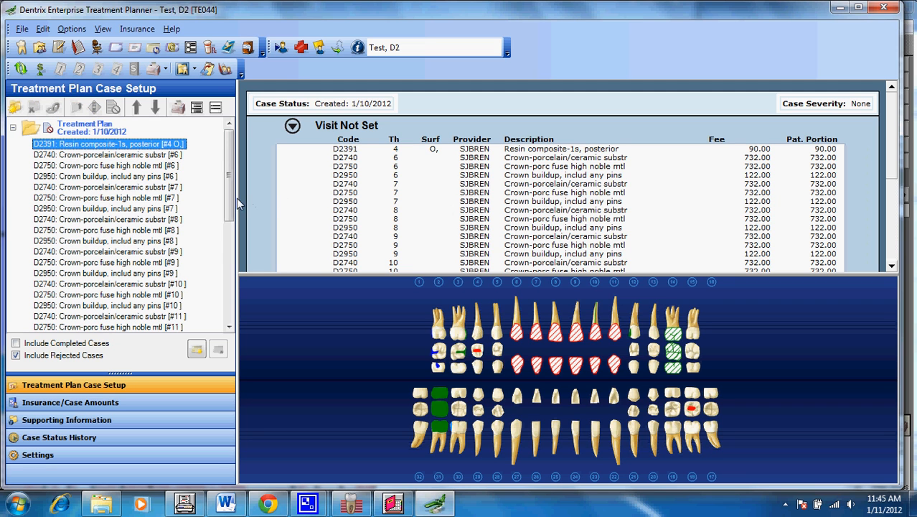
{"action": "left_click_drag", "start_coordinate": [228, 205], "coordinate": [212, 262]}
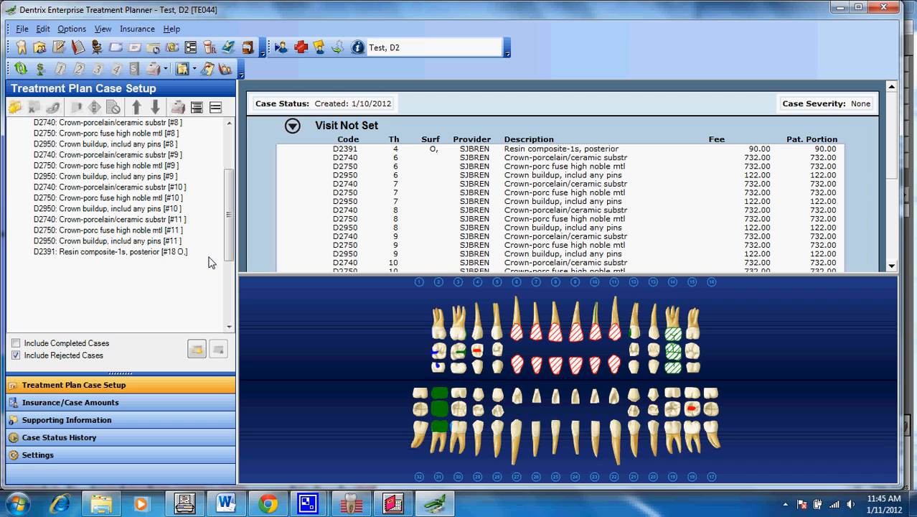
{"action": "left_click", "coordinate": [180, 252]}
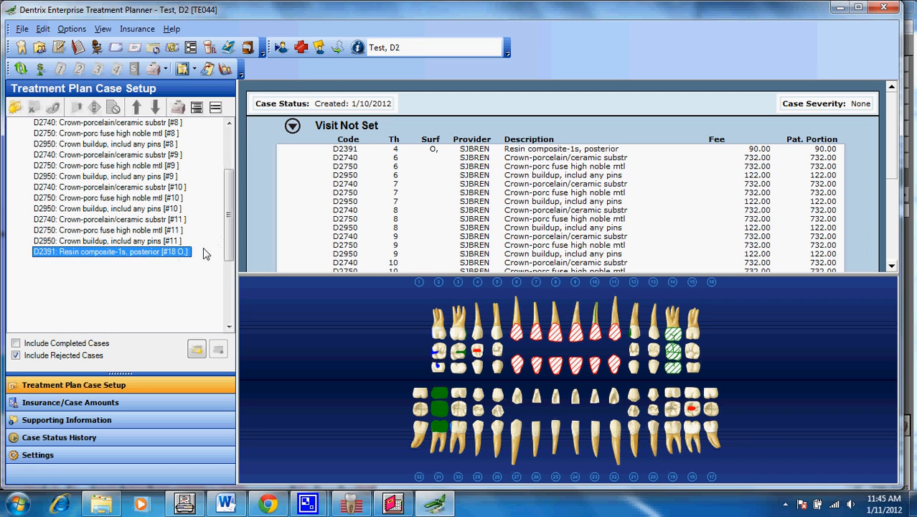
{"action": "right_click", "coordinate": [184, 252]}
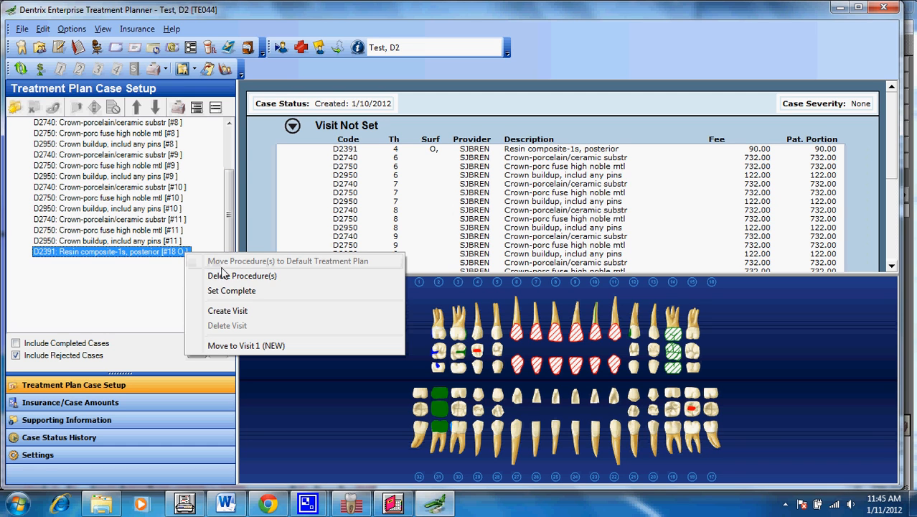
{"action": "left_click", "coordinate": [258, 345]}
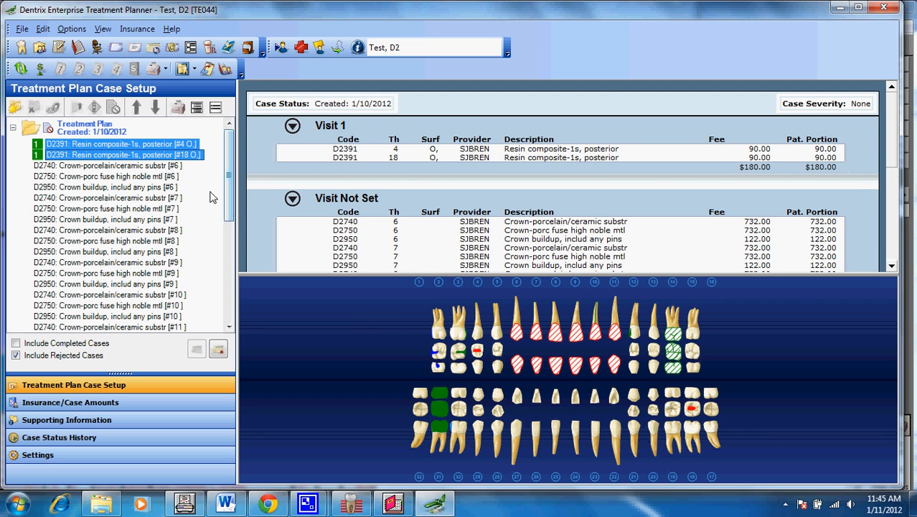
Move the three tooth #6 crown procedures and the D2740 crown on tooth #7 to a new Visit 2
{"action": "left_click", "coordinate": [181, 166]}
{"action": "left_click", "coordinate": [147, 197], "text": "shift"}
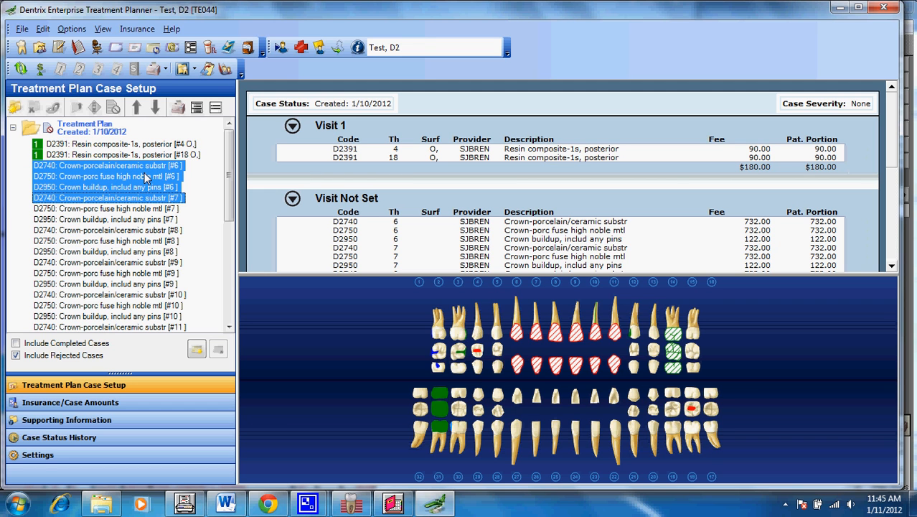
{"action": "right_click", "coordinate": [146, 177]}
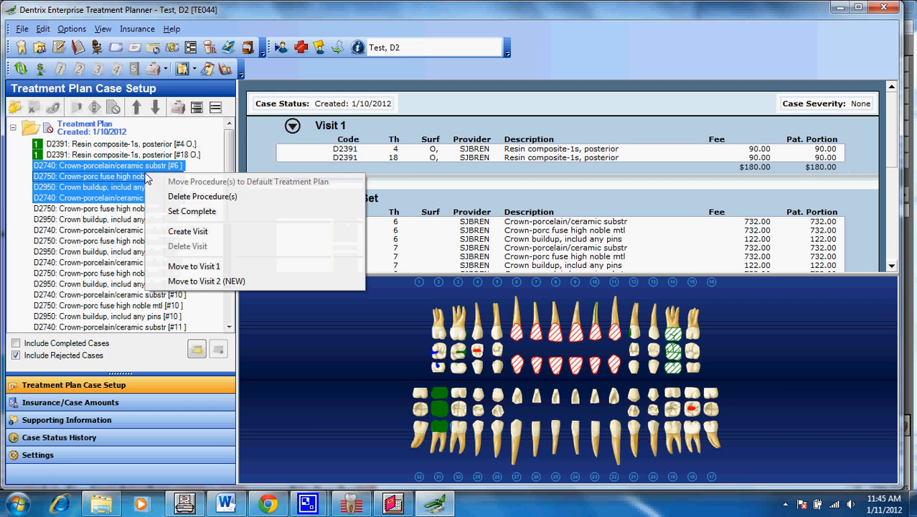
{"action": "left_click", "coordinate": [200, 278]}
Move D2750 and D2950 on tooth #7 and D2740 on tooth #8 to a new Visit 3
{"action": "left_click", "coordinate": [145, 210]}
{"action": "left_click", "coordinate": [138, 231], "text": "shift"}
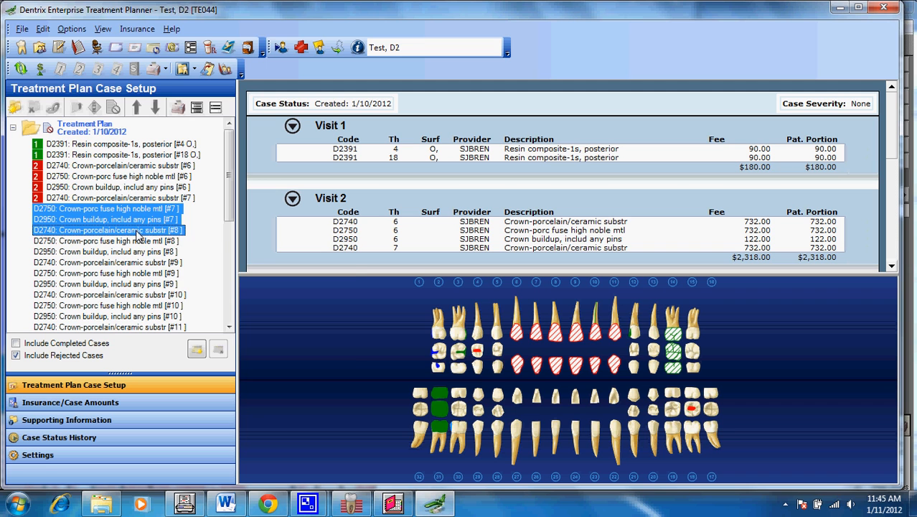
{"action": "right_click", "coordinate": [137, 233]}
{"action": "left_click", "coordinate": [203, 353]}
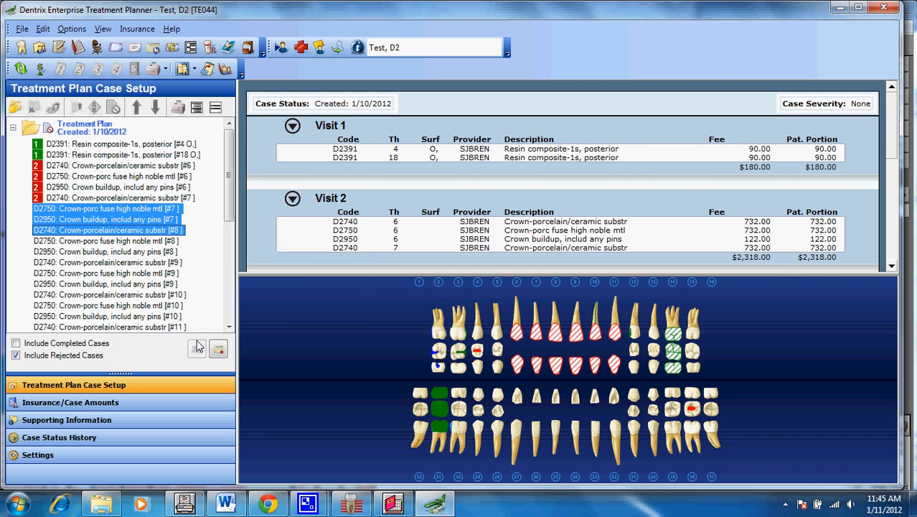
Delete Visit 2 from the Treatment Plan case, releasing its tooth #6 and #7 procedures
{"action": "left_click", "coordinate": [154, 165]}
{"action": "left_click", "coordinate": [154, 188], "text": "shift"}
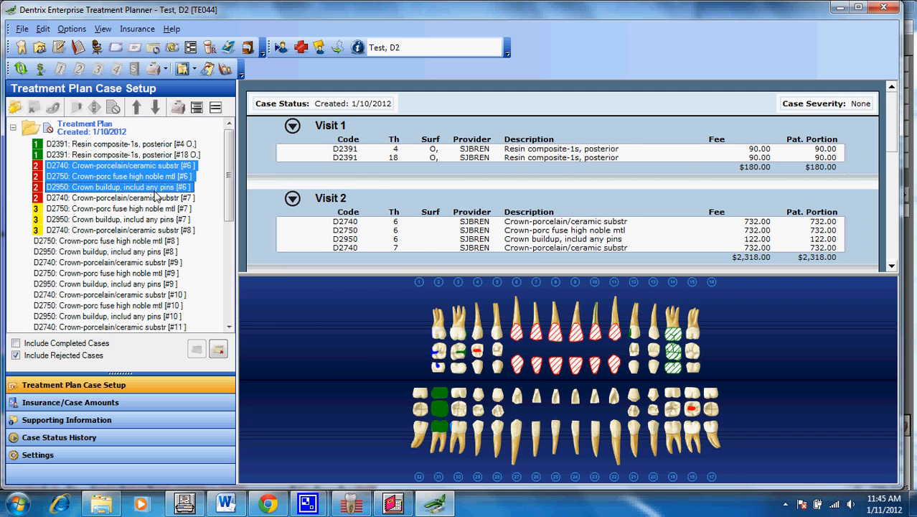
{"action": "left_click", "coordinate": [155, 197], "text": "shift"}
{"action": "right_click", "coordinate": [142, 184]}
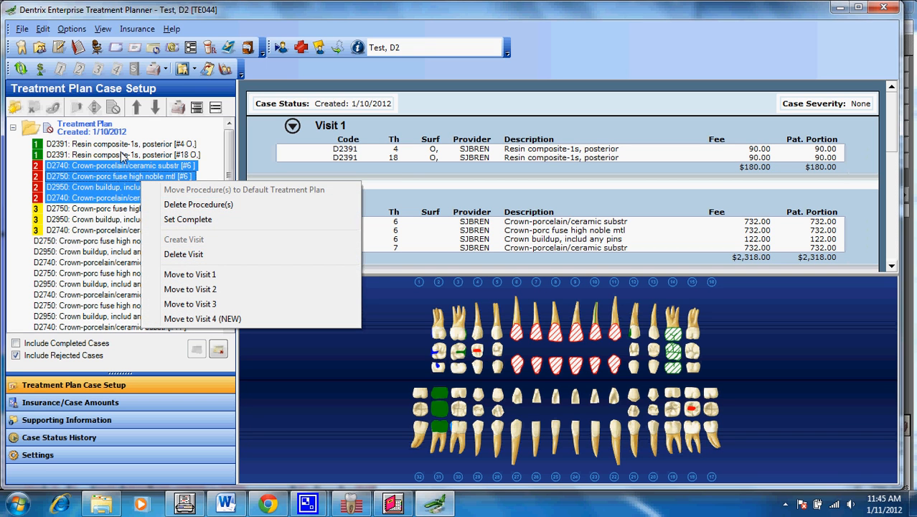
{"action": "left_click", "coordinate": [192, 257]}
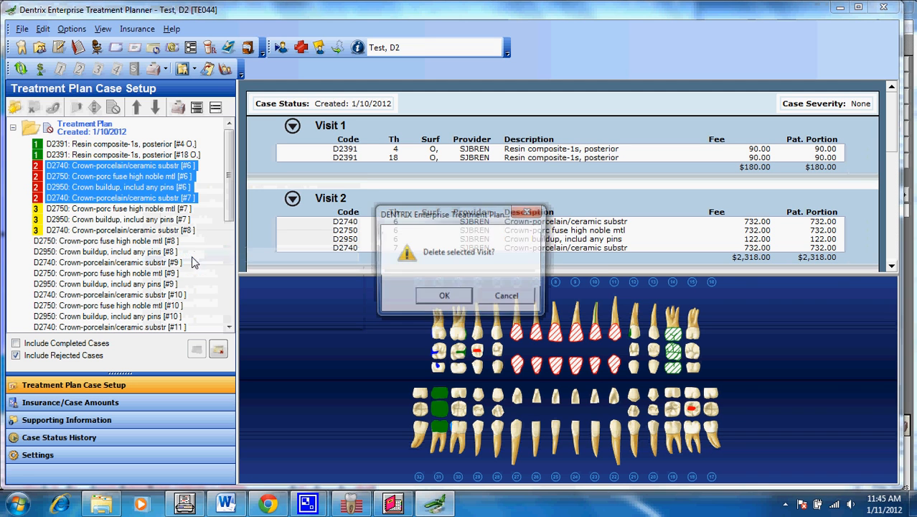
{"action": "left_click", "coordinate": [458, 297]}
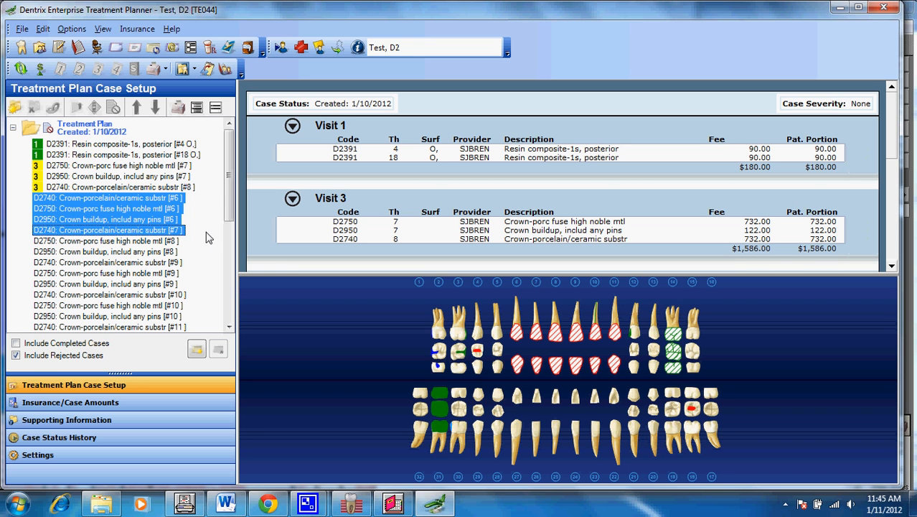
Delete Visit 3 from the Treatment Plan case, releasing its tooth #7 and #8 procedures
{"action": "left_click", "coordinate": [174, 220]}
{"action": "left_click", "coordinate": [172, 199]}
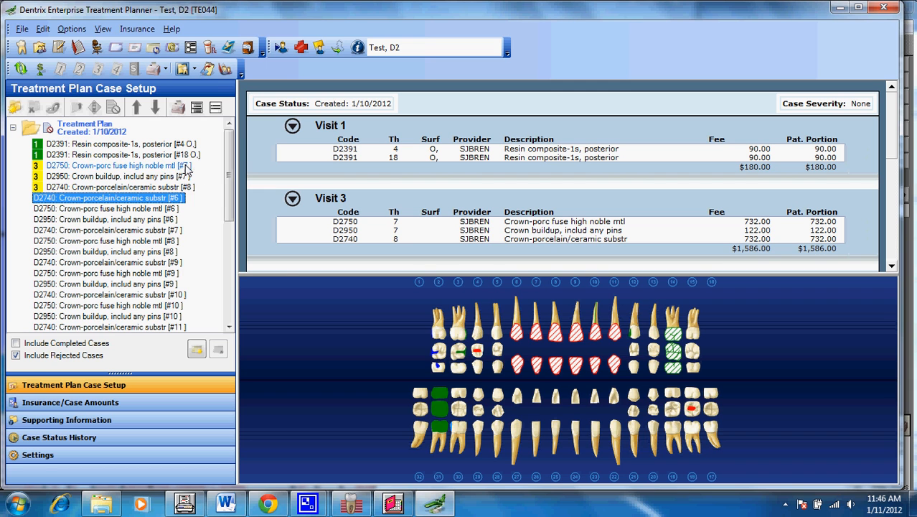
{"action": "left_click_drag", "start_coordinate": [183, 165], "coordinate": [185, 191]}
{"action": "right_click", "coordinate": [185, 182]}
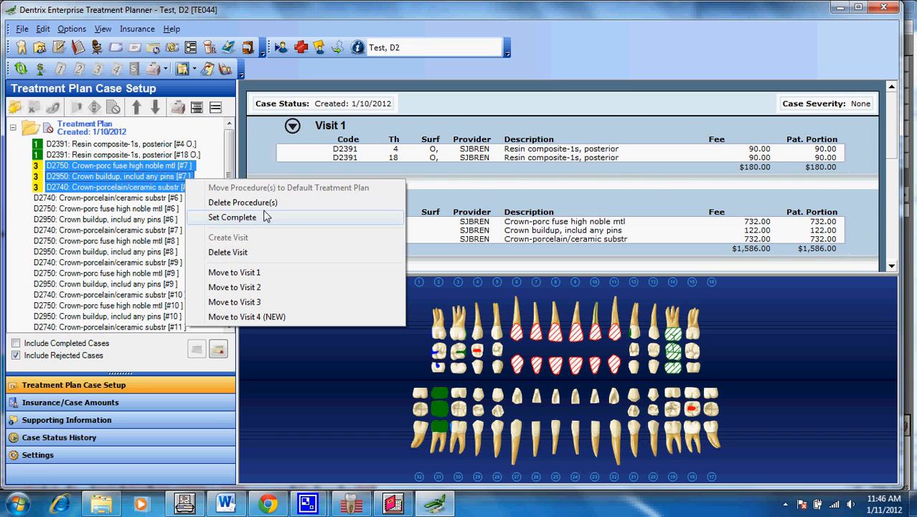
{"action": "left_click", "coordinate": [229, 252]}
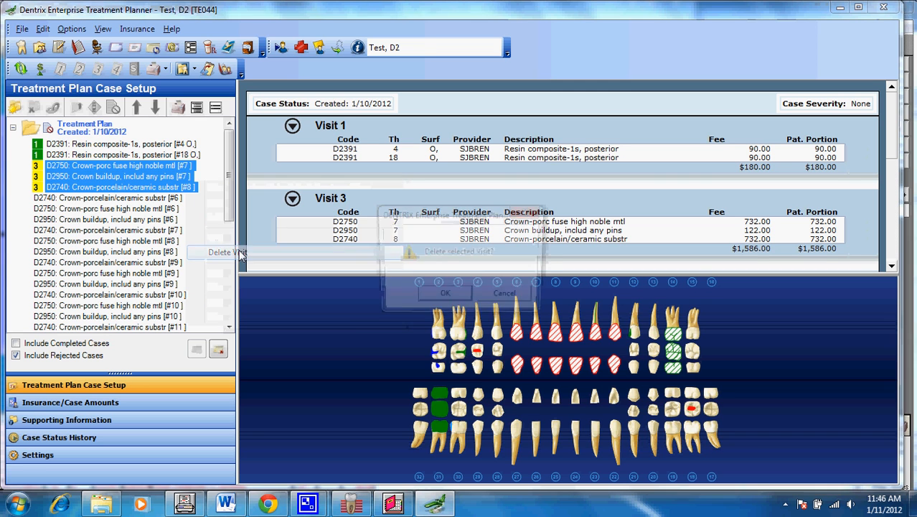
{"action": "left_click", "coordinate": [444, 297]}
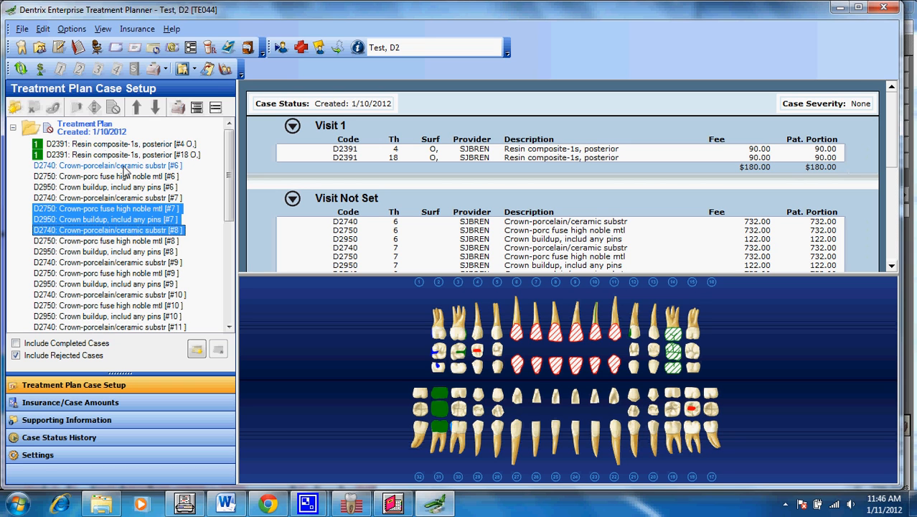
Start an alternate case for the Treatment Plan case and name it "All Porcelain Case"
{"action": "left_click", "coordinate": [70, 134]}
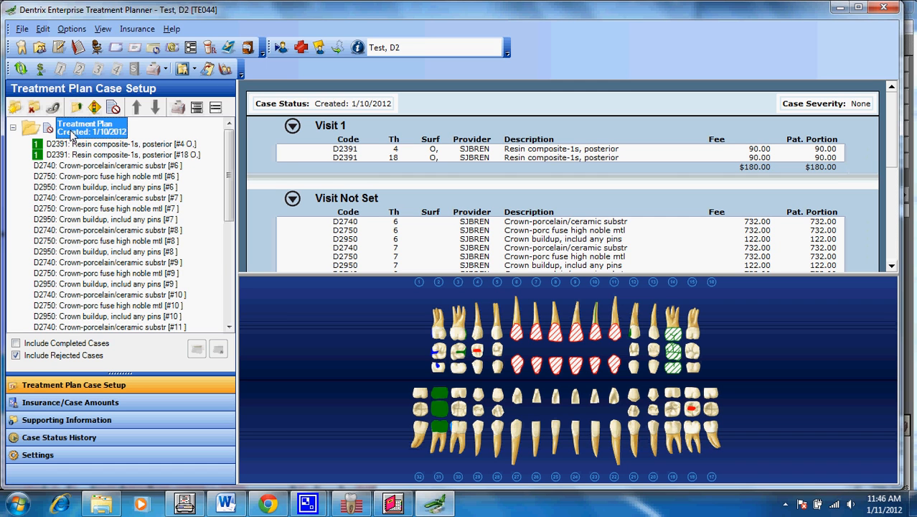
{"action": "right_click", "coordinate": [71, 134]}
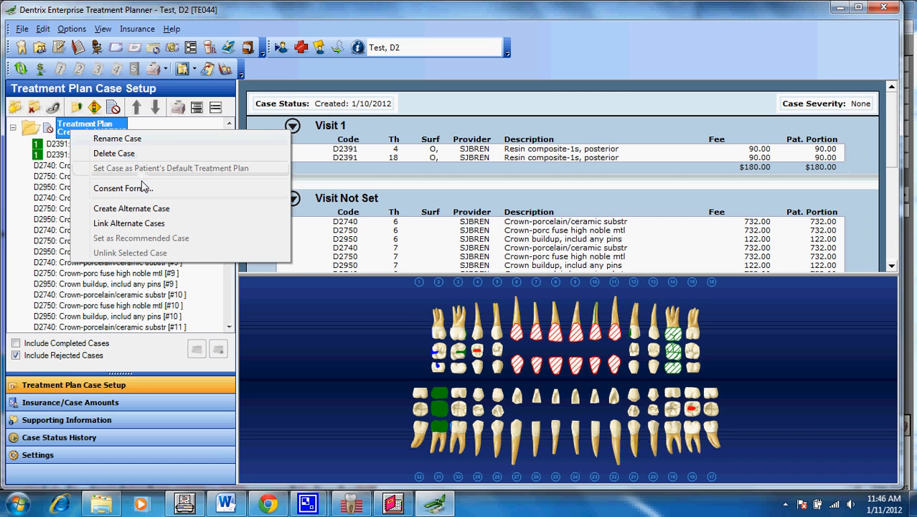
{"action": "left_click", "coordinate": [136, 208]}
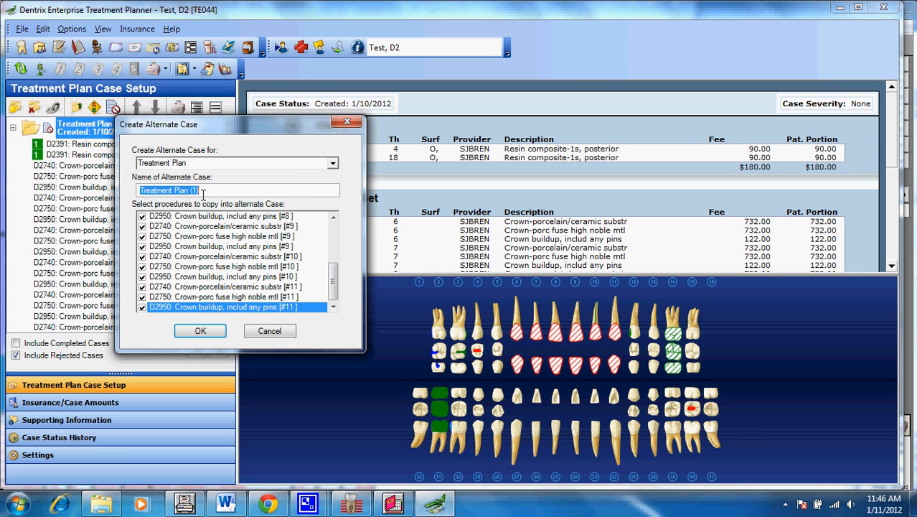
{"action": "type", "text": "All Porcelain Case"}
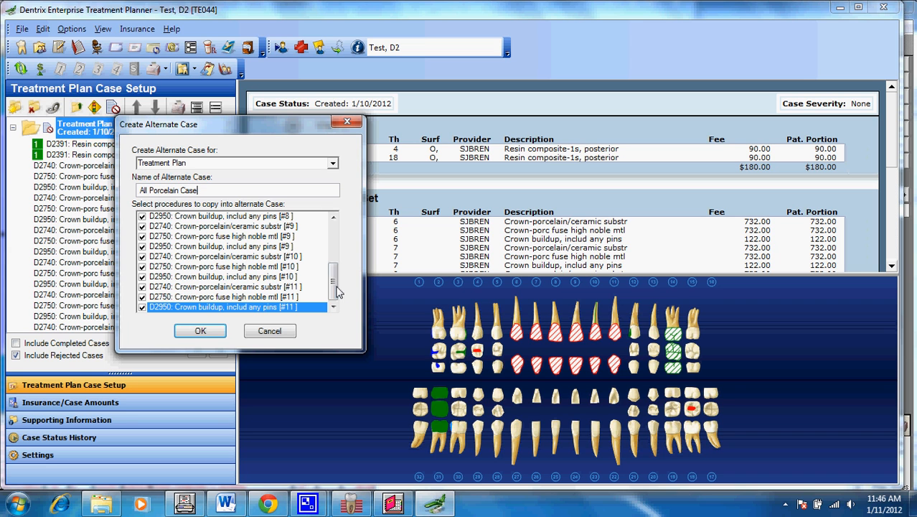
Exclude the D2740 and D2750 crowns on teeth #6, #7 and #8 from the procedures copied into the alternate case
{"action": "left_click_drag", "start_coordinate": [333, 281], "coordinate": [333, 234]}
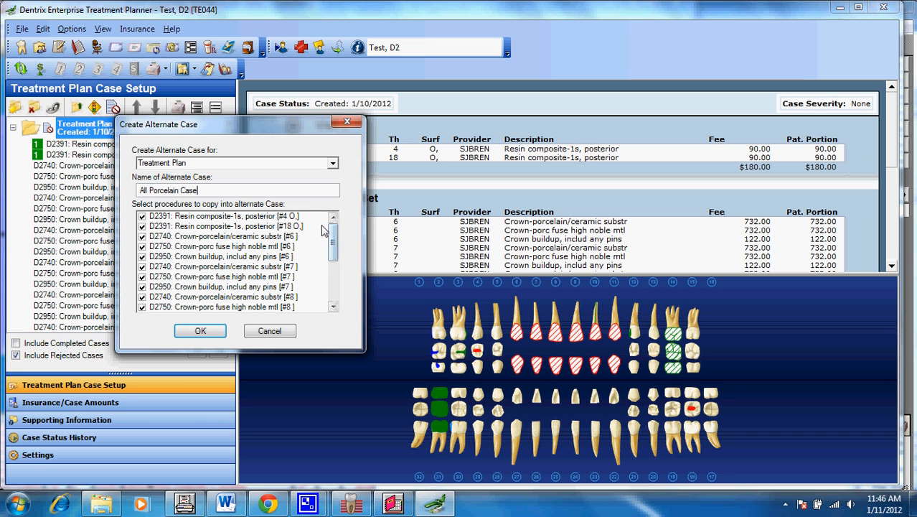
{"action": "left_click", "coordinate": [142, 237]}
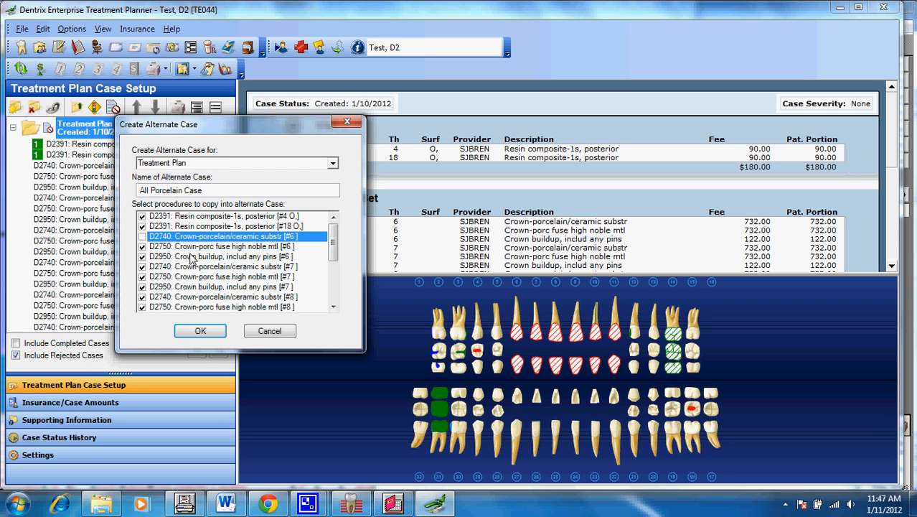
{"action": "left_click", "coordinate": [143, 247]}
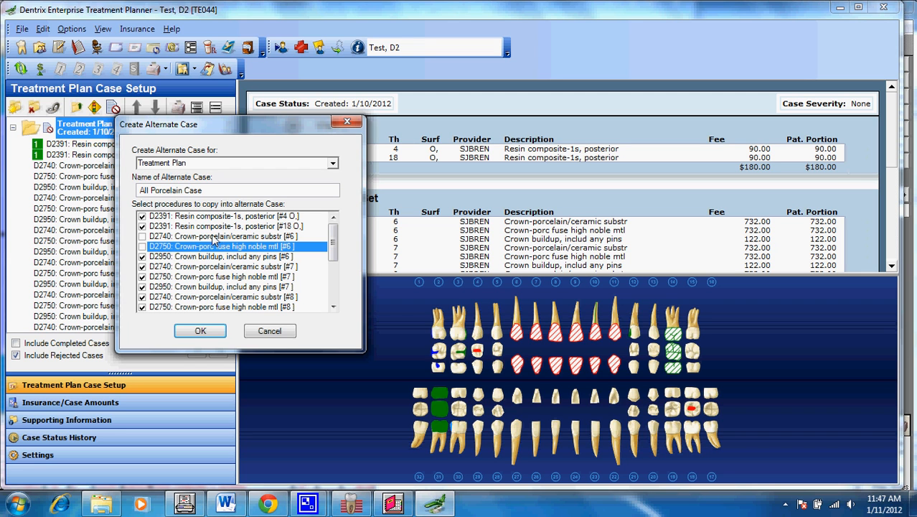
{"action": "left_click", "coordinate": [142, 266]}
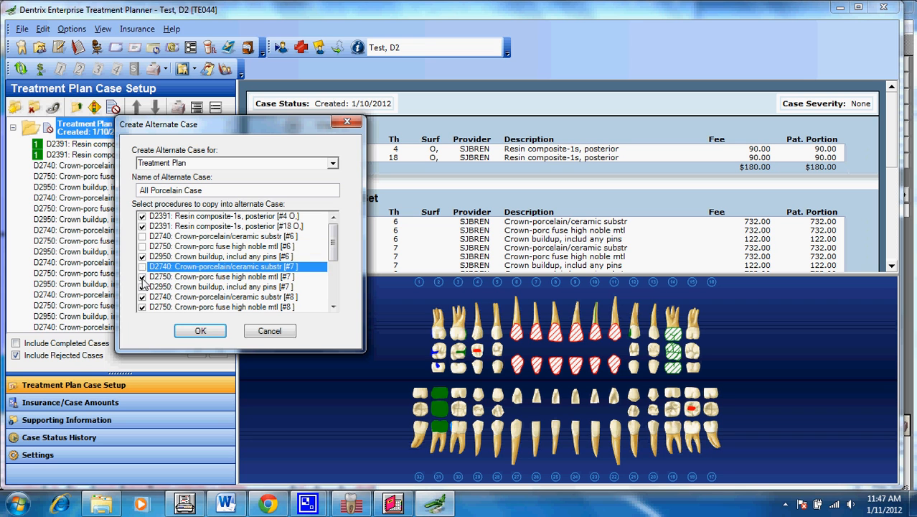
{"action": "left_click", "coordinate": [143, 276]}
{"action": "left_click_drag", "start_coordinate": [326, 242], "coordinate": [332, 252]}
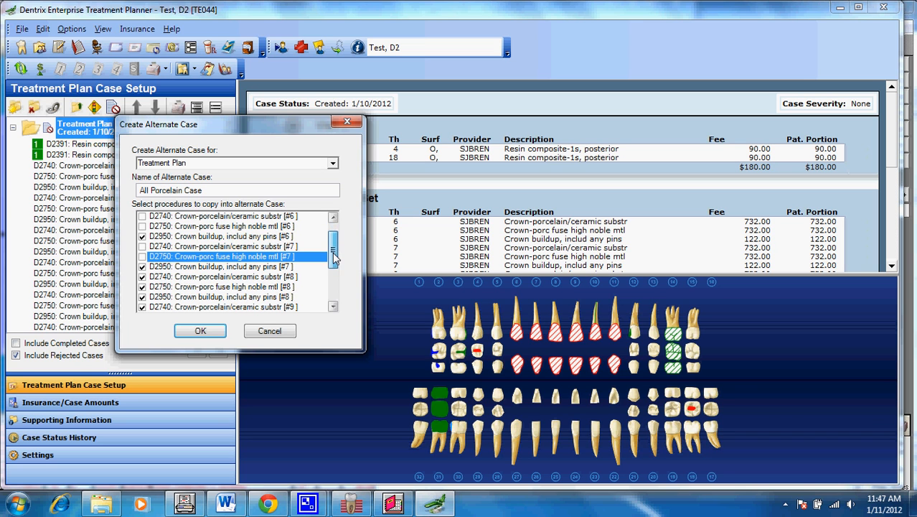
{"action": "left_click", "coordinate": [142, 277]}
{"action": "left_click", "coordinate": [143, 287]}
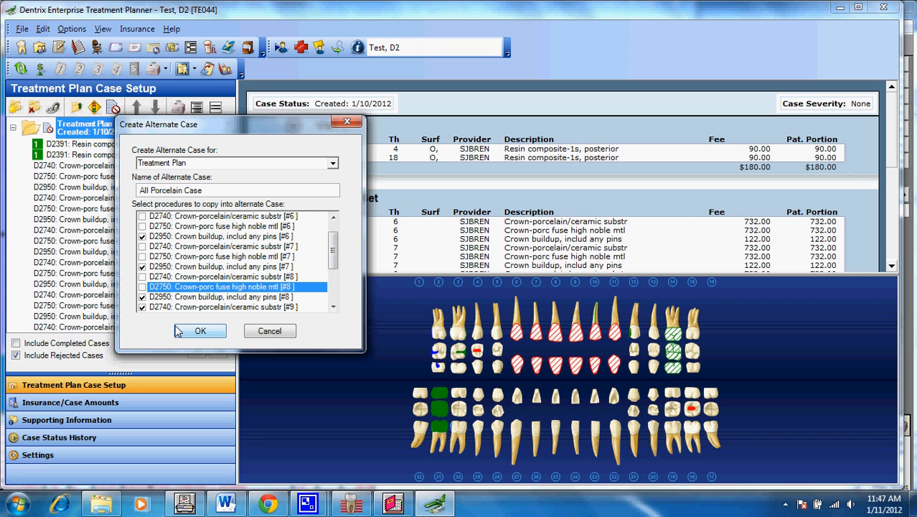
Exclude the D2740 and D2750 crowns on teeth #9, #10 and #11 from the copied procedures and create the alternate case
{"action": "left_click_drag", "start_coordinate": [333, 251], "coordinate": [336, 282]}
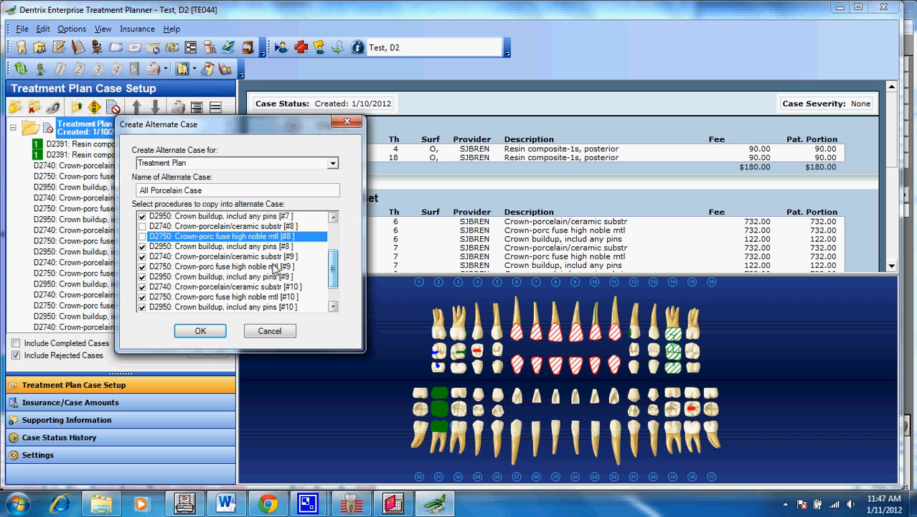
{"action": "left_click", "coordinate": [143, 256]}
{"action": "left_click", "coordinate": [143, 266]}
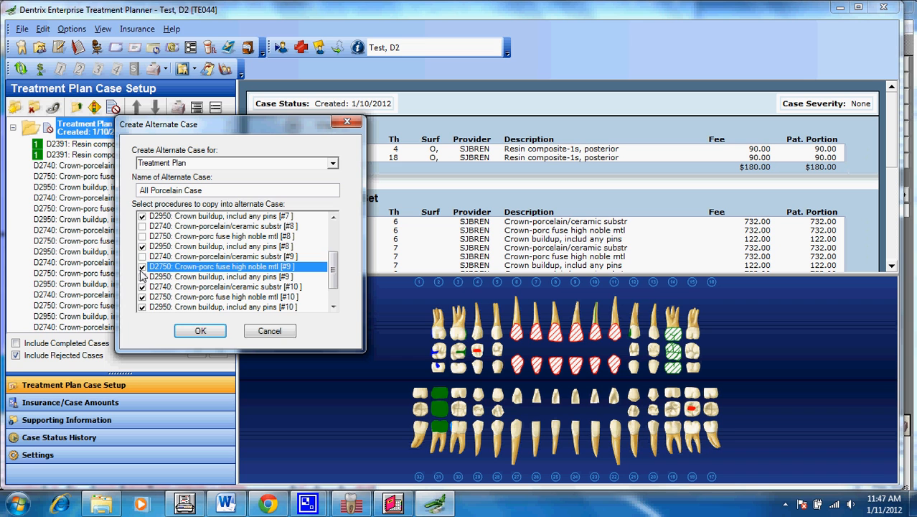
{"action": "left_click", "coordinate": [142, 286]}
{"action": "left_click", "coordinate": [143, 296]}
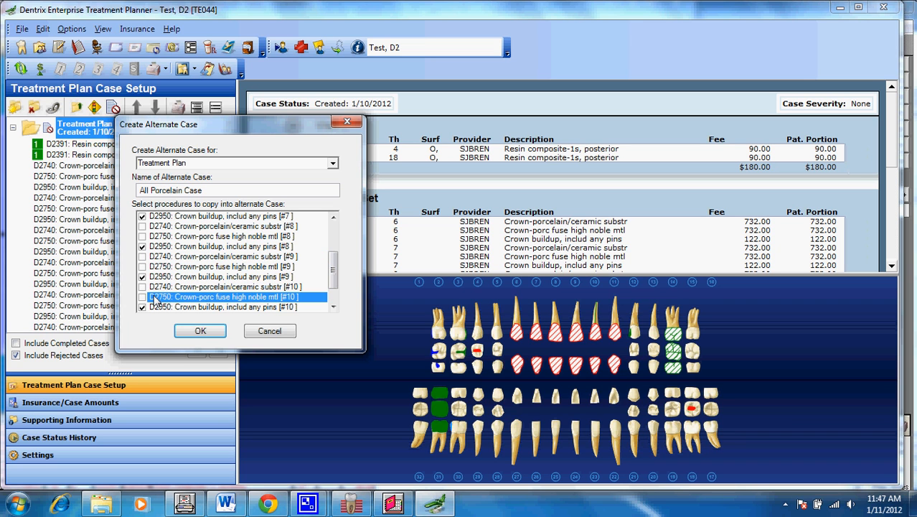
{"action": "left_click_drag", "start_coordinate": [333, 284], "coordinate": [335, 294]}
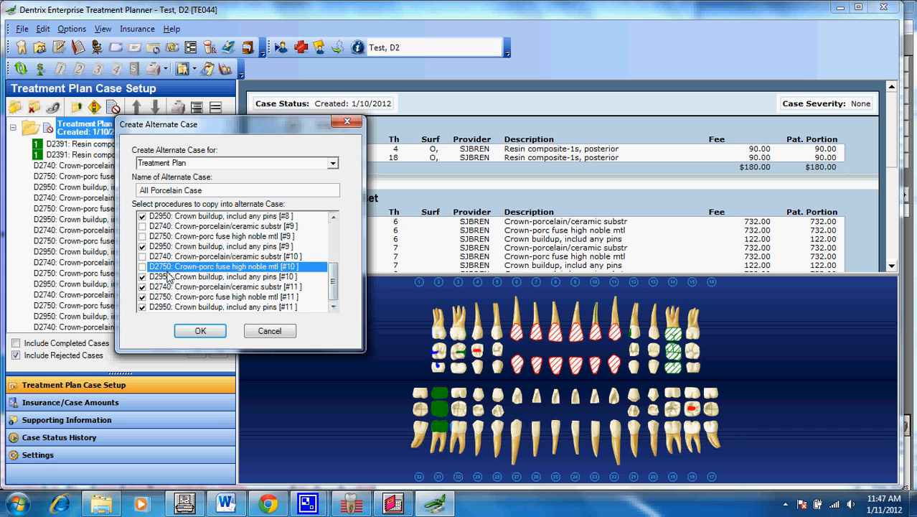
{"action": "left_click", "coordinate": [142, 287]}
{"action": "left_click", "coordinate": [142, 296]}
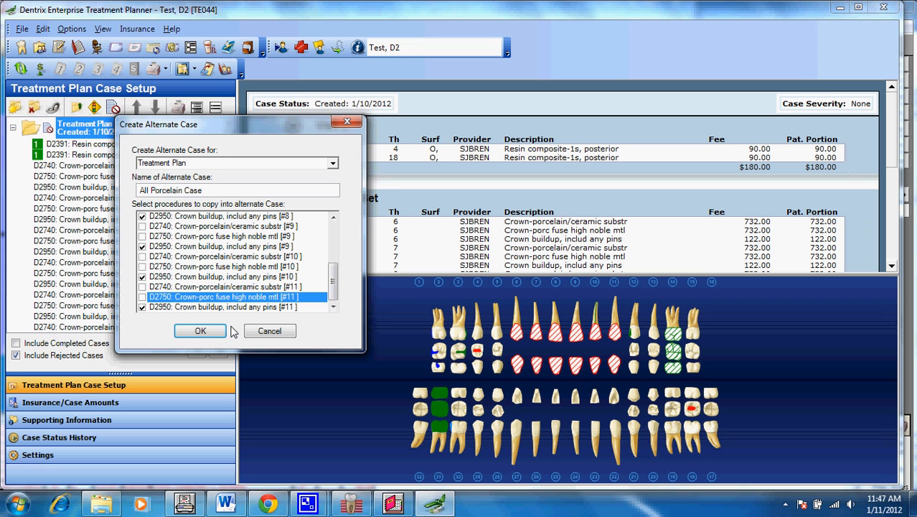
{"action": "left_click", "coordinate": [207, 332]}
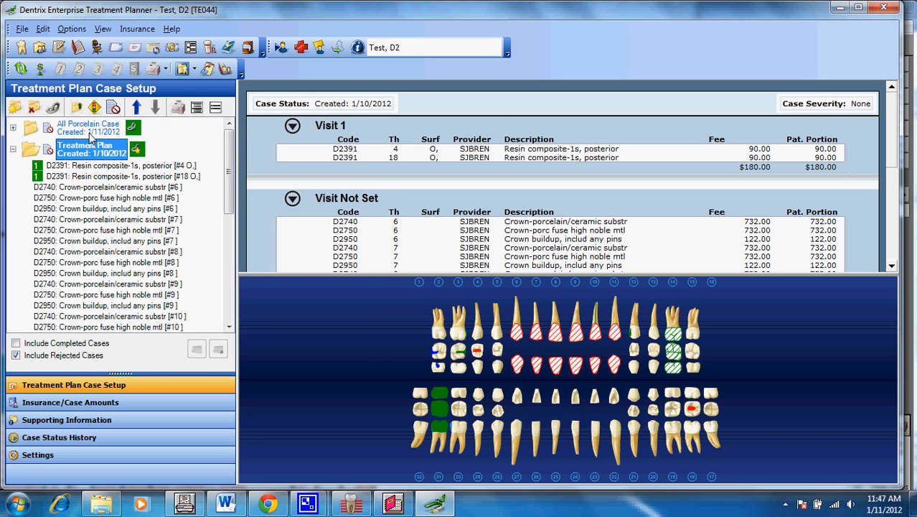
Rename the Treatment Plan case to "PFM Case" and expand the All Porcelain Case to list its procedures
{"action": "right_click", "coordinate": [121, 148]}
{"action": "left_click", "coordinate": [136, 155]}
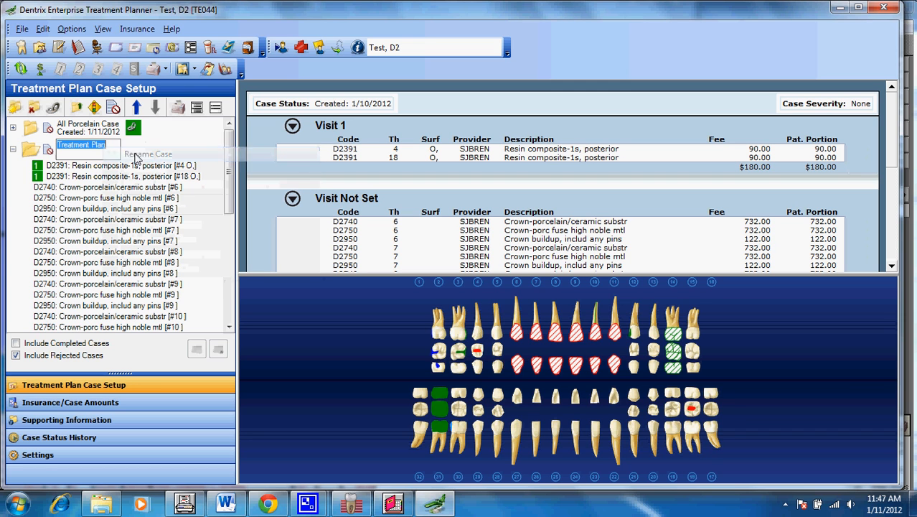
{"action": "type", "text": "PFM Case"}
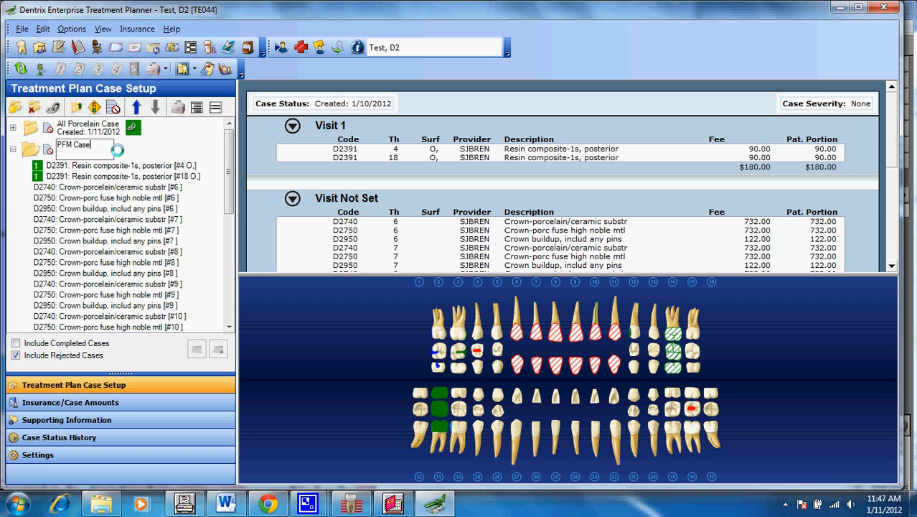
{"action": "left_click", "coordinate": [13, 128]}
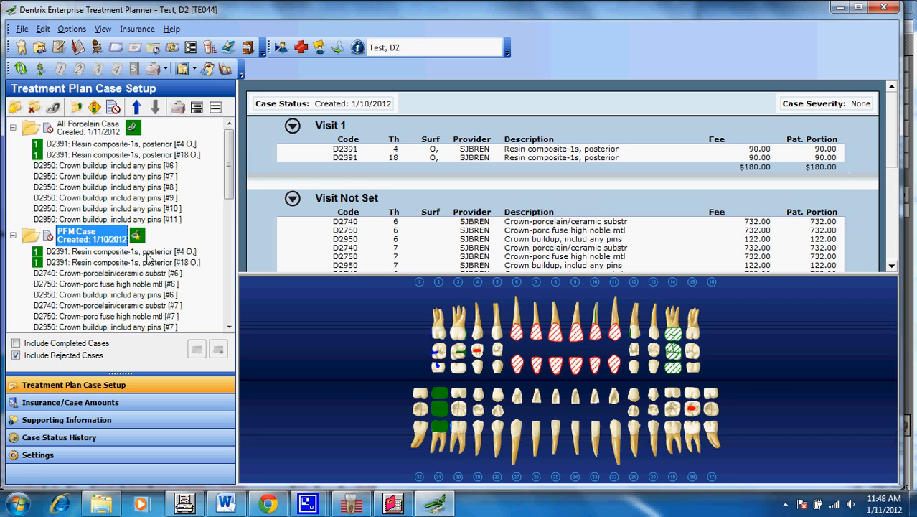
Move the D2740 porcelain/ceramic crowns on teeth #6 through #11 from the PFM Case into the All Porcelain Case
{"action": "left_click", "coordinate": [130, 277]}
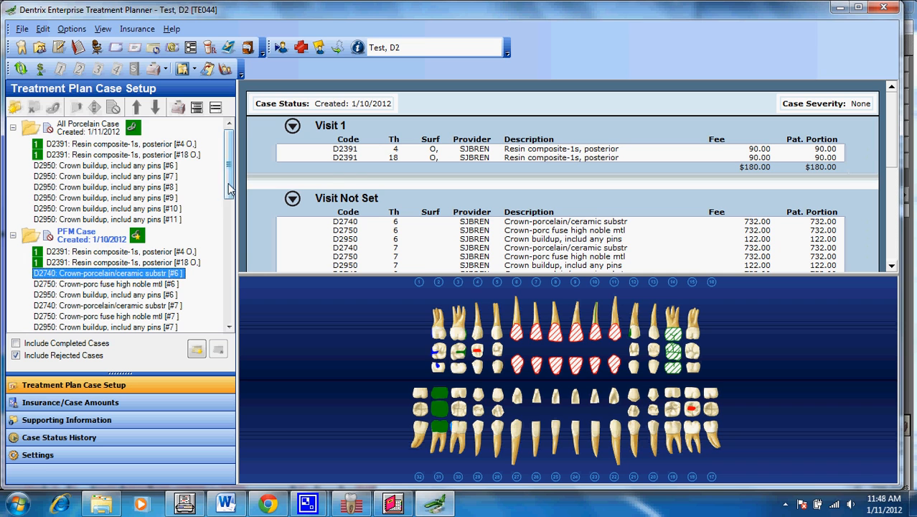
{"action": "left_click_drag", "start_coordinate": [231, 181], "coordinate": [230, 202]}
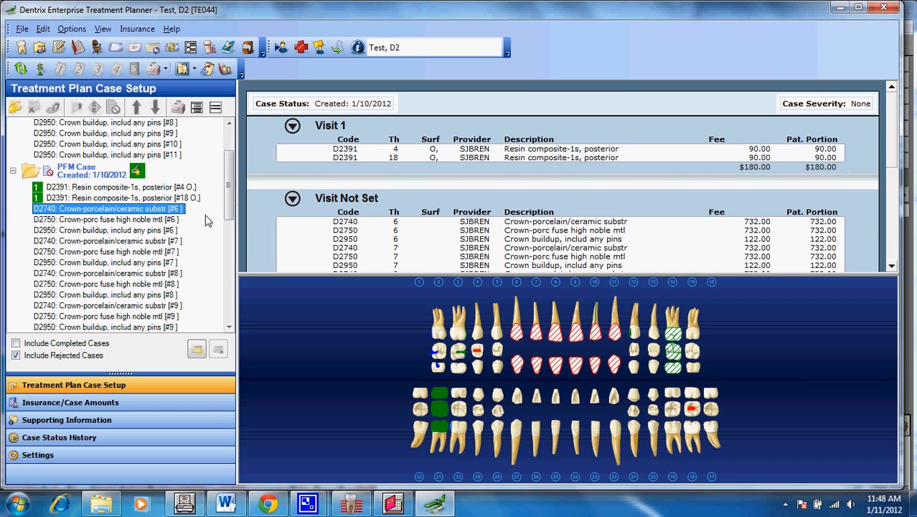
{"action": "left_click", "coordinate": [141, 243], "text": "ctrl"}
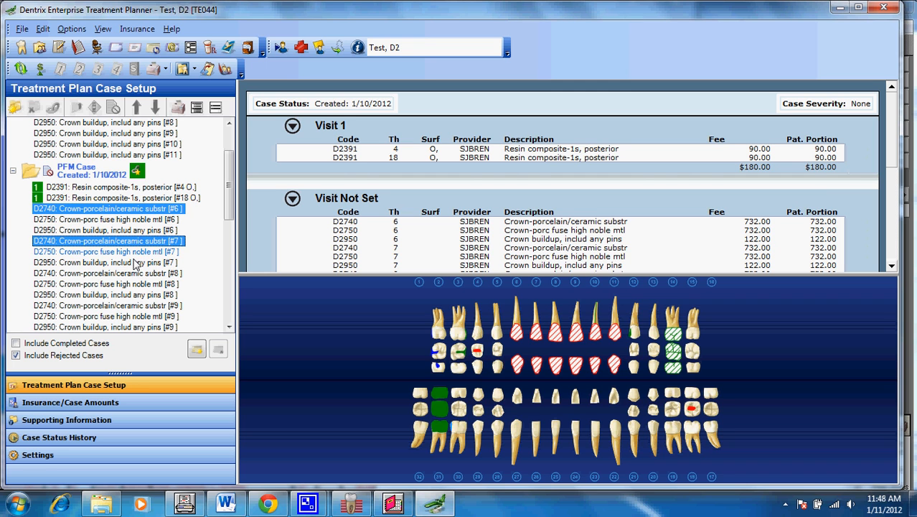
{"action": "left_click", "coordinate": [136, 273], "text": "ctrl"}
{"action": "left_click", "coordinate": [132, 306], "text": "ctrl"}
{"action": "left_click", "coordinate": [229, 327]}
{"action": "left_click", "coordinate": [229, 327]}
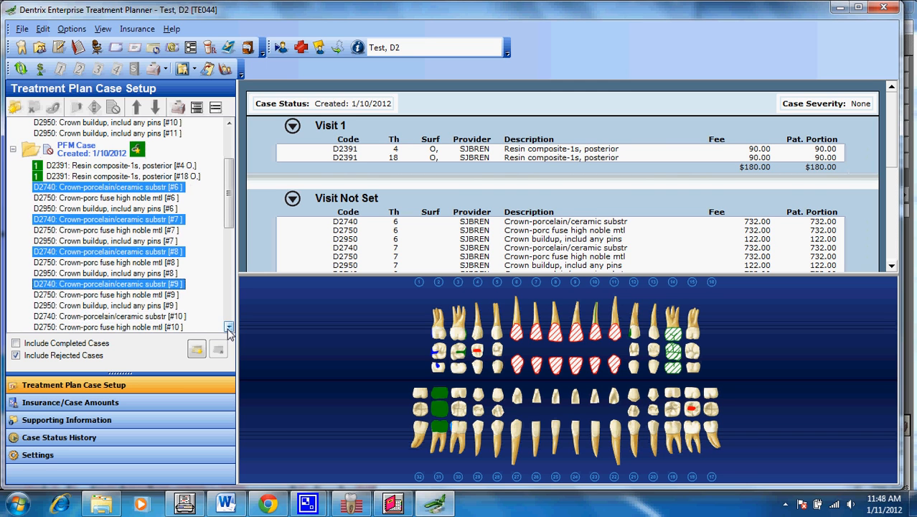
{"action": "left_click", "coordinate": [229, 327]}
{"action": "left_click", "coordinate": [229, 327]}
{"action": "left_click", "coordinate": [115, 296], "text": "ctrl"}
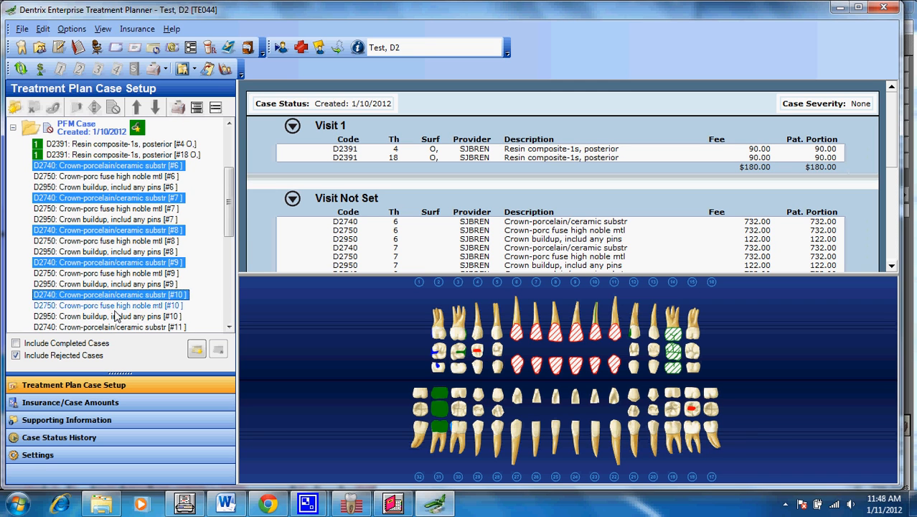
{"action": "left_click", "coordinate": [126, 327], "text": "ctrl"}
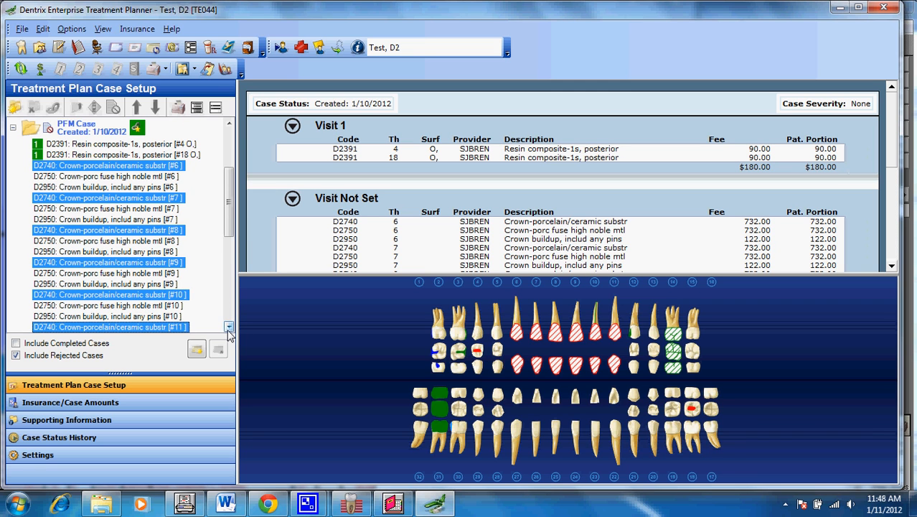
{"action": "left_click", "coordinate": [229, 327]}
{"action": "left_click", "coordinate": [229, 328]}
{"action": "left_click", "coordinate": [229, 328]}
{"action": "left_click", "coordinate": [229, 328]}
{"action": "left_click", "coordinate": [229, 327]}
{"action": "left_click_drag", "start_coordinate": [226, 249], "coordinate": [226, 202]}
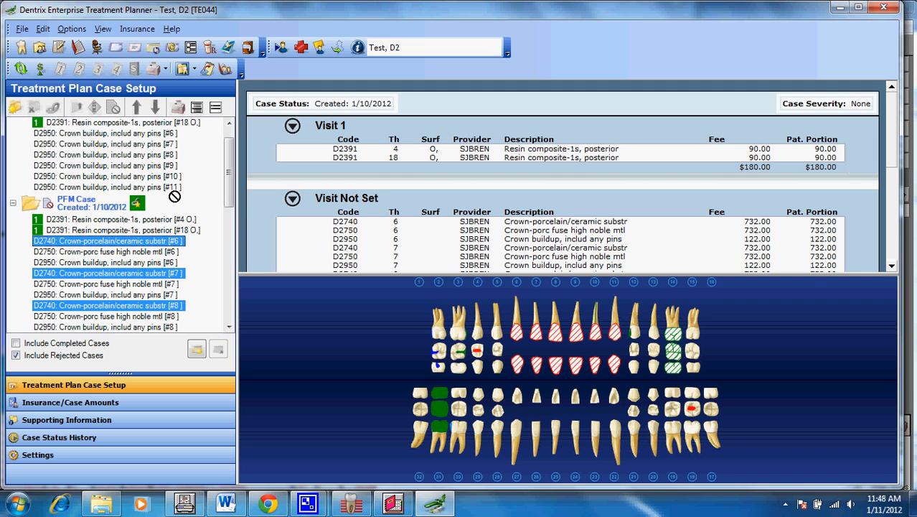
{"action": "scroll", "coordinate": [170, 164], "scroll_direction": "up", "scroll_amount": 1}
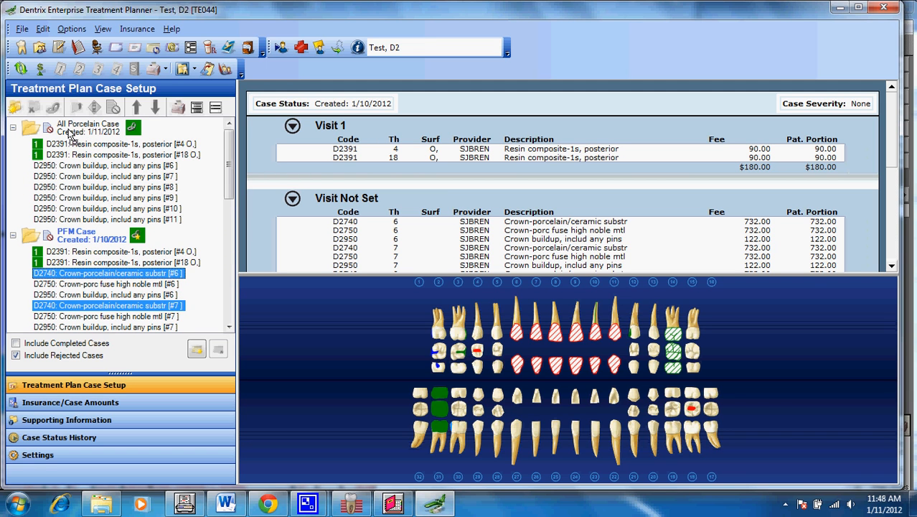
{"action": "left_click_drag", "start_coordinate": [69, 136], "coordinate": [69, 135]}
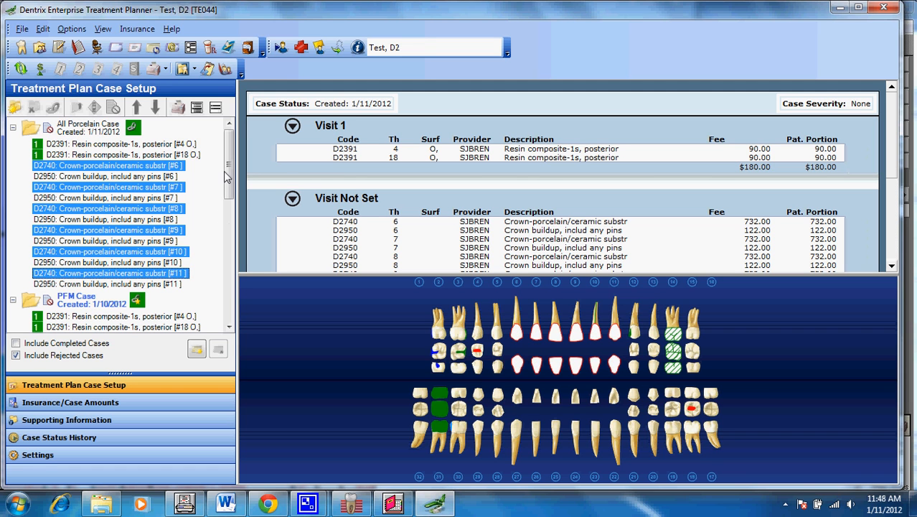
Compare the procedures and tooth chart of the PFM Case with those of the All Porcelain Case
{"action": "mouse_move", "coordinate": [229, 171]}
{"action": "left_mouse_down"}
{"action": "mouse_move", "coordinate": [231, 239]}
{"action": "mouse_move", "coordinate": [231, 168]}
{"action": "left_mouse_up"}
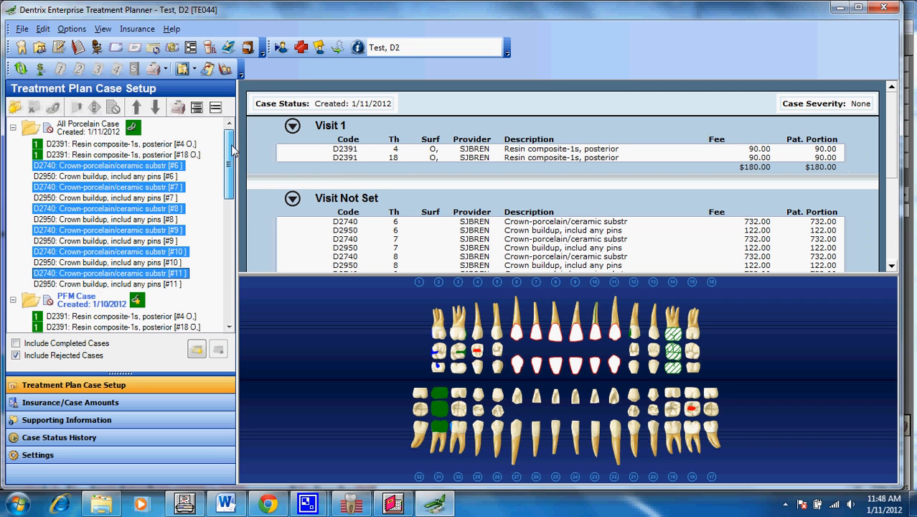
{"action": "left_click", "coordinate": [75, 300]}
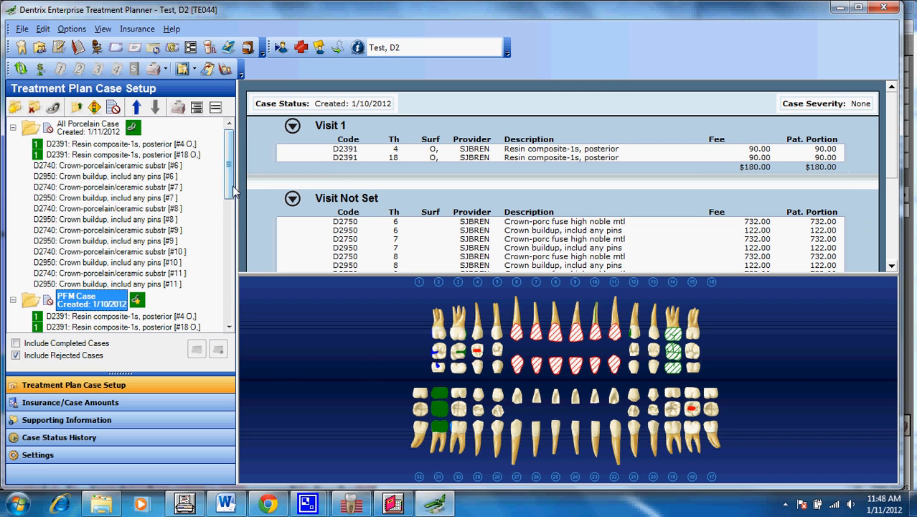
{"action": "scroll", "coordinate": [152, 294], "scroll_direction": "down", "scroll_amount": 3}
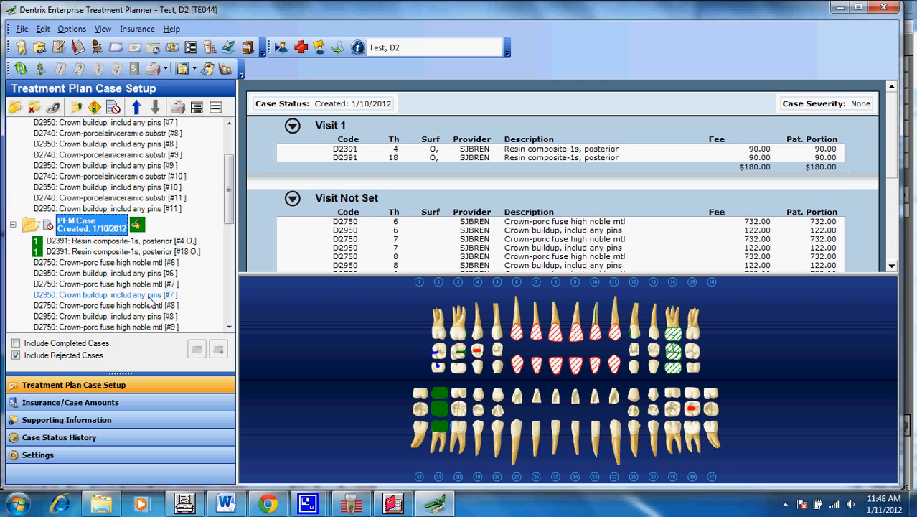
{"action": "left_click_drag", "start_coordinate": [232, 206], "coordinate": [232, 142]}
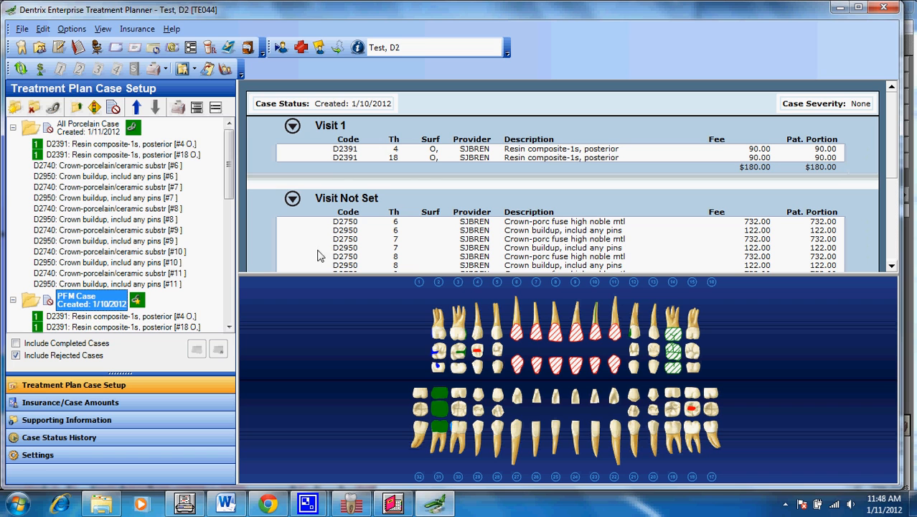
{"action": "left_click", "coordinate": [89, 128]}
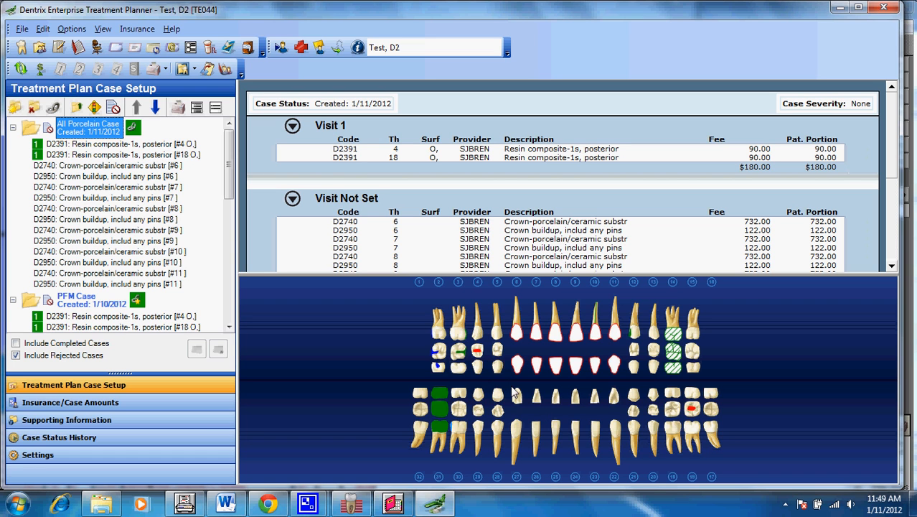
{"action": "left_click", "coordinate": [84, 299]}
{"action": "left_click", "coordinate": [85, 128]}
{"action": "left_click", "coordinate": [87, 299]}
{"action": "left_click_drag", "start_coordinate": [228, 159], "coordinate": [229, 150]}
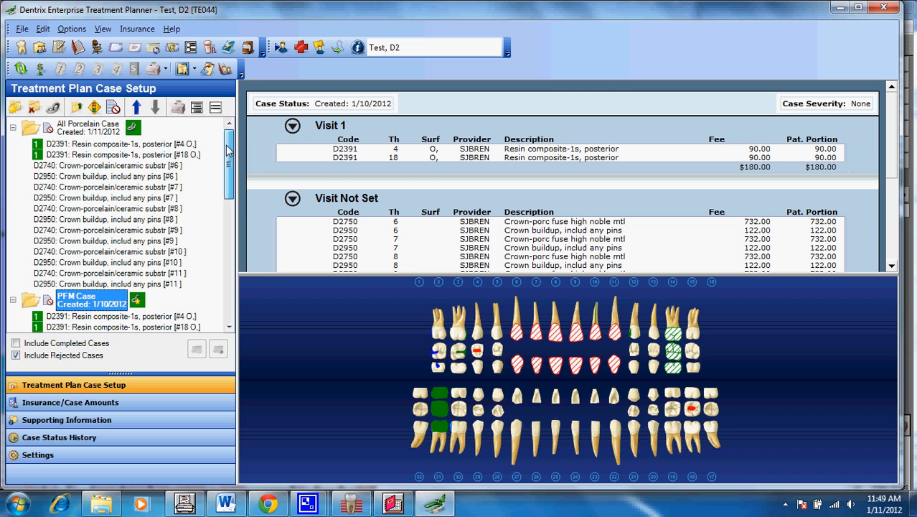
Review the procedure fees of the All Porcelain Case and the available treatment case printing and report options
{"action": "left_click", "coordinate": [99, 168]}
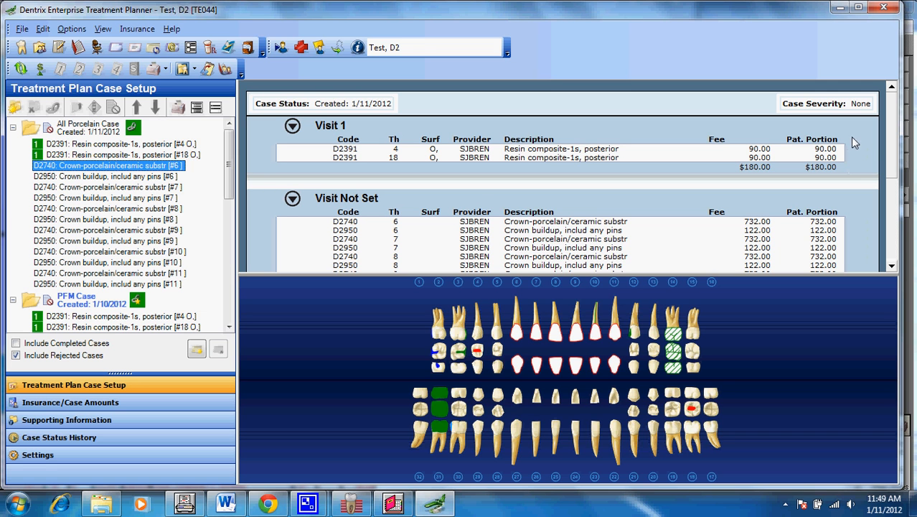
{"action": "scroll", "coordinate": [901, 154], "scroll_direction": "down", "scroll_amount": 6}
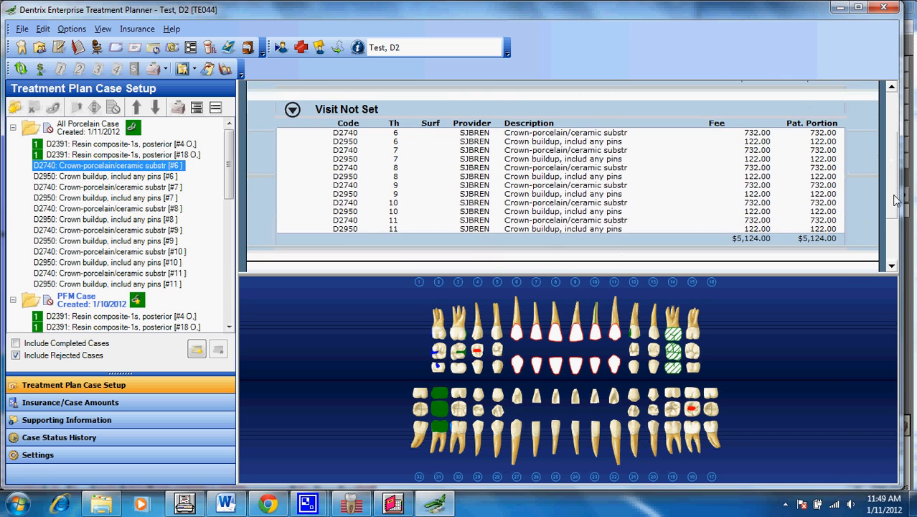
{"action": "scroll", "coordinate": [888, 207], "scroll_direction": "up", "scroll_amount": 2}
{"action": "scroll", "coordinate": [888, 207], "scroll_direction": "up", "scroll_amount": 3}
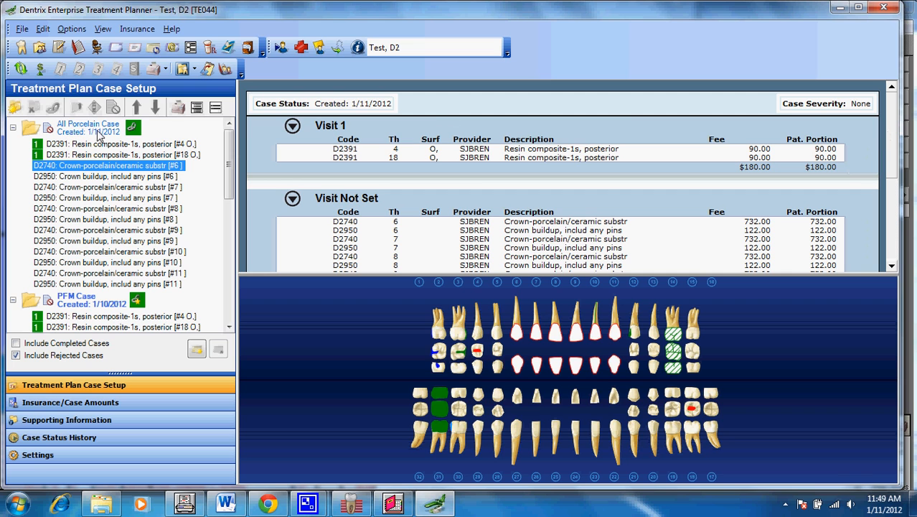
{"action": "left_click", "coordinate": [180, 109]}
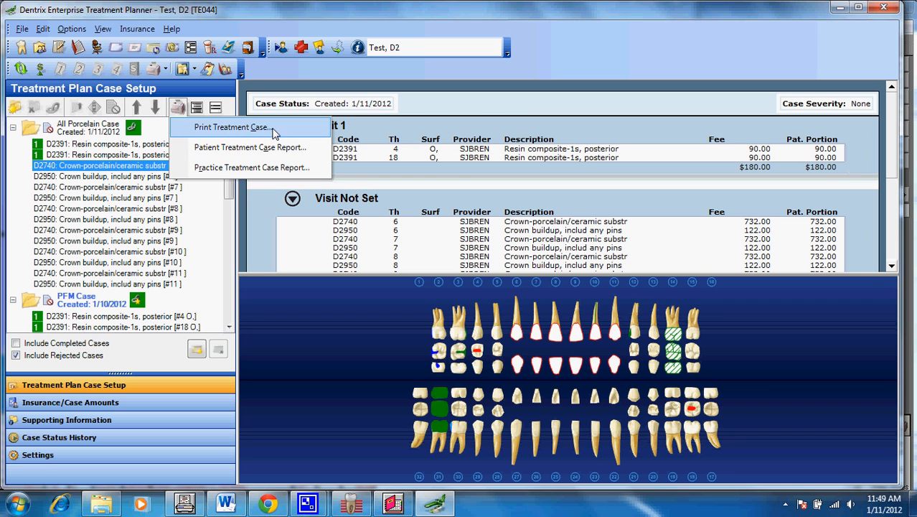
{"action": "left_click", "coordinate": [485, 108]}
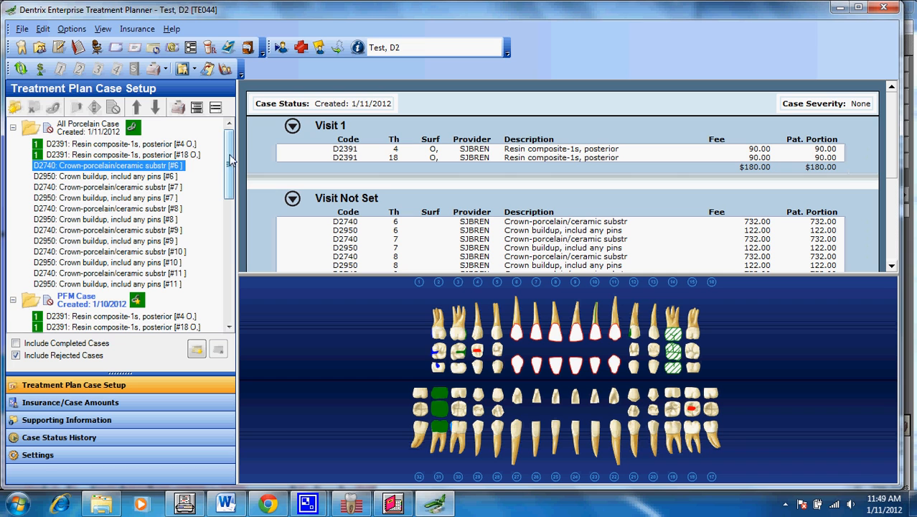
Collapse the procedure lists of the PFM Case and the All Porcelain Case
{"action": "left_click", "coordinate": [13, 304]}
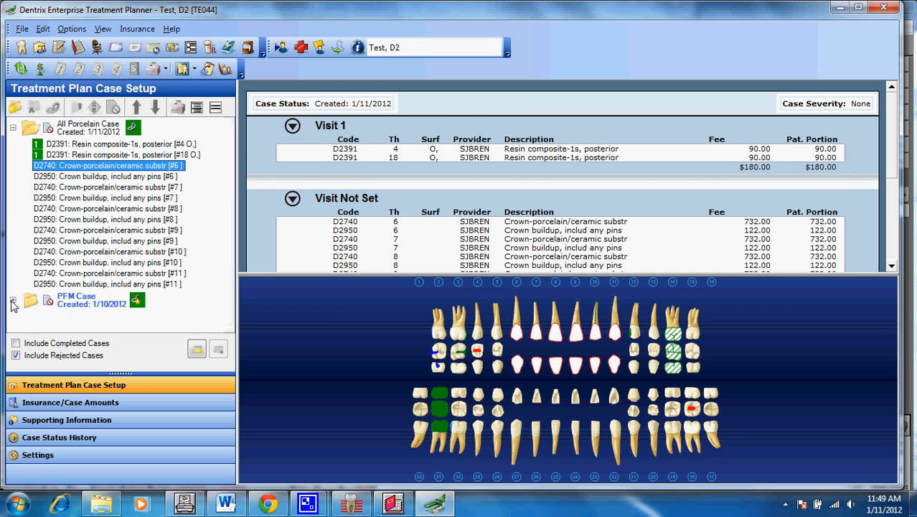
{"action": "left_click", "coordinate": [13, 127]}
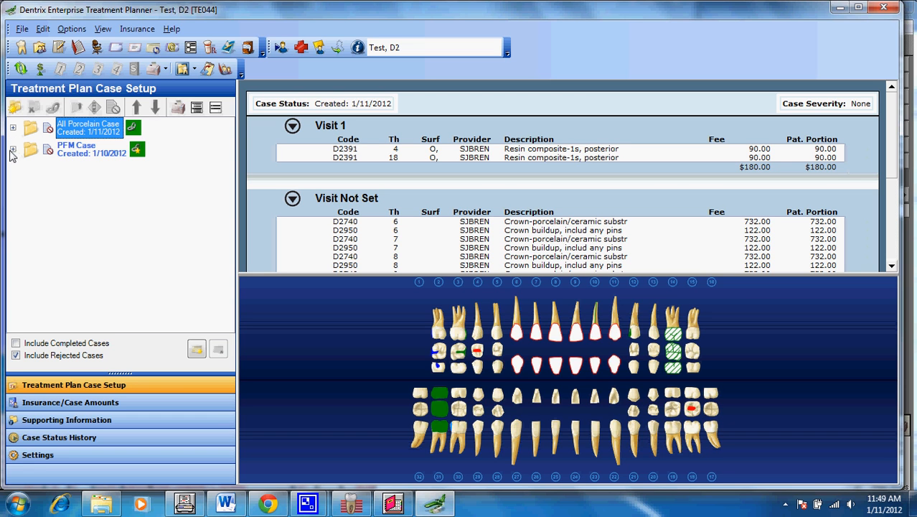
{"action": "mouse_move", "coordinate": [307, 502]}
{"action": "left_click", "coordinate": [268, 443]}
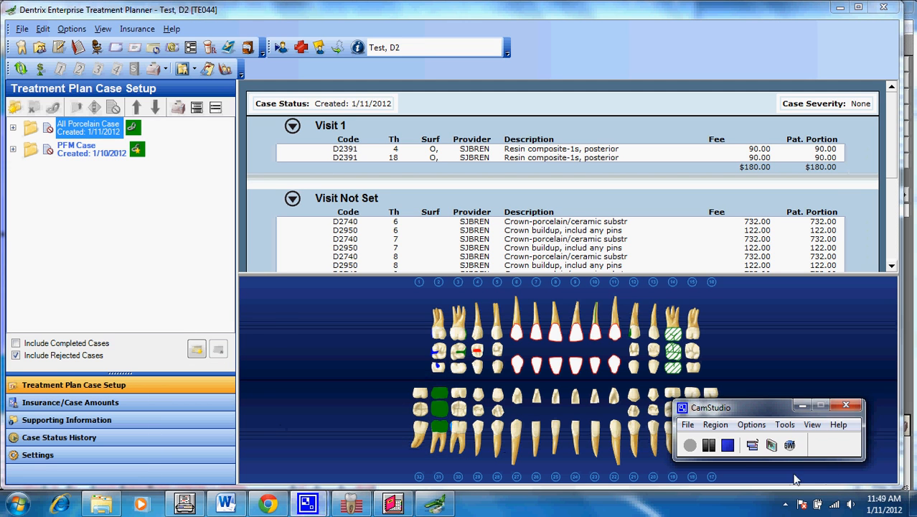